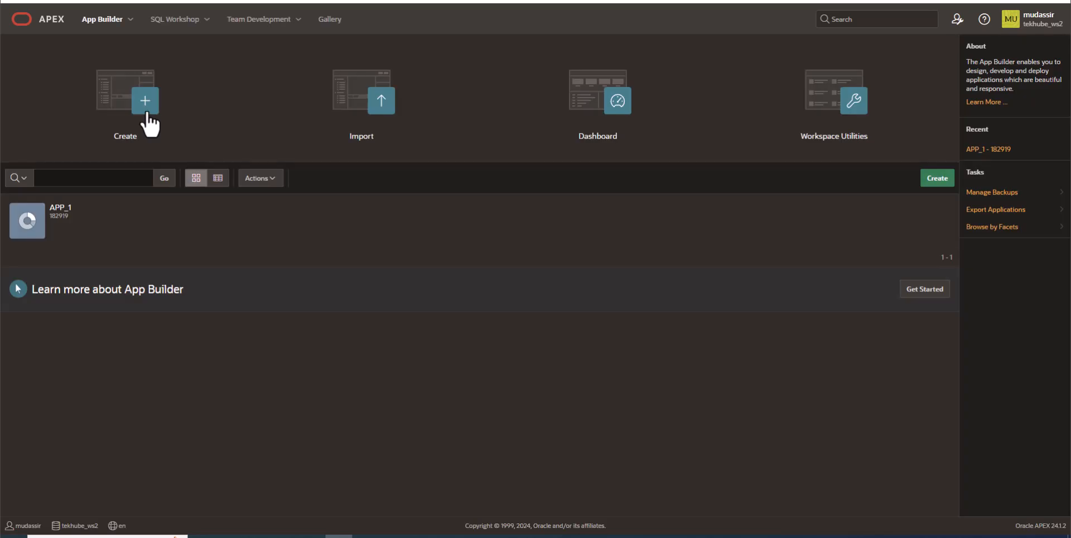
Open the APP_1 application in the App Builder and run it.
click(55, 235)
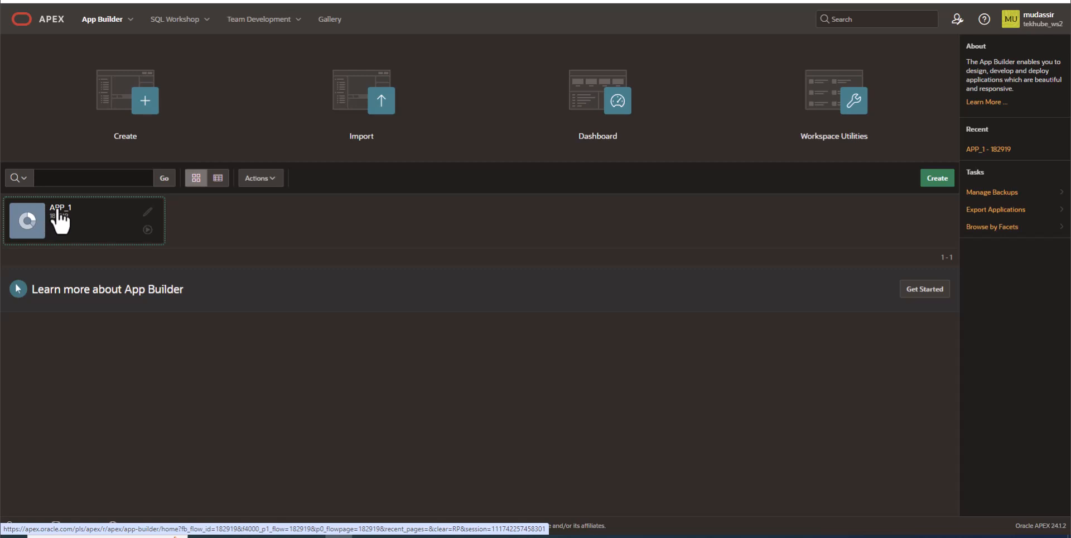
click(58, 211)
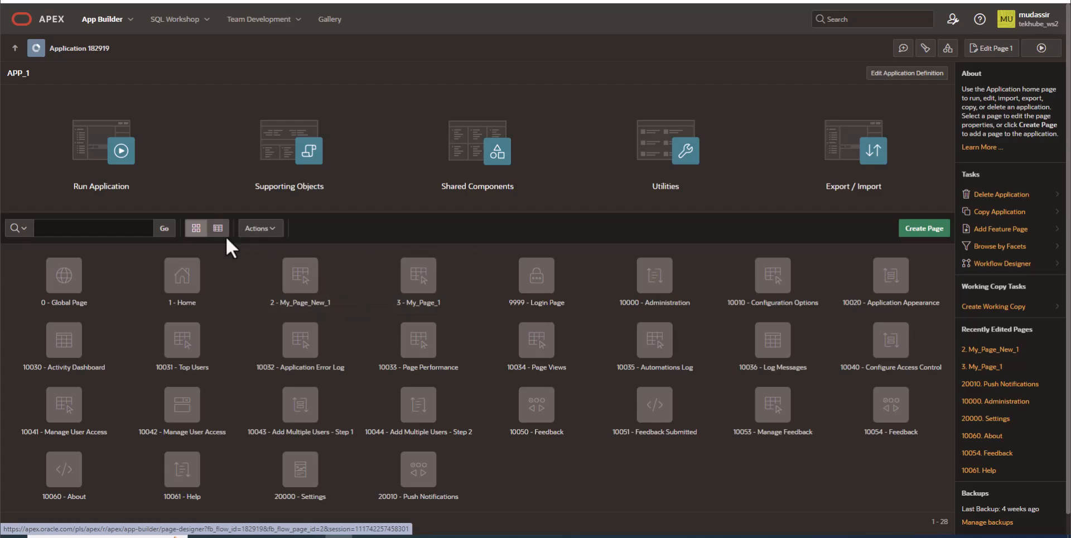
click(101, 161)
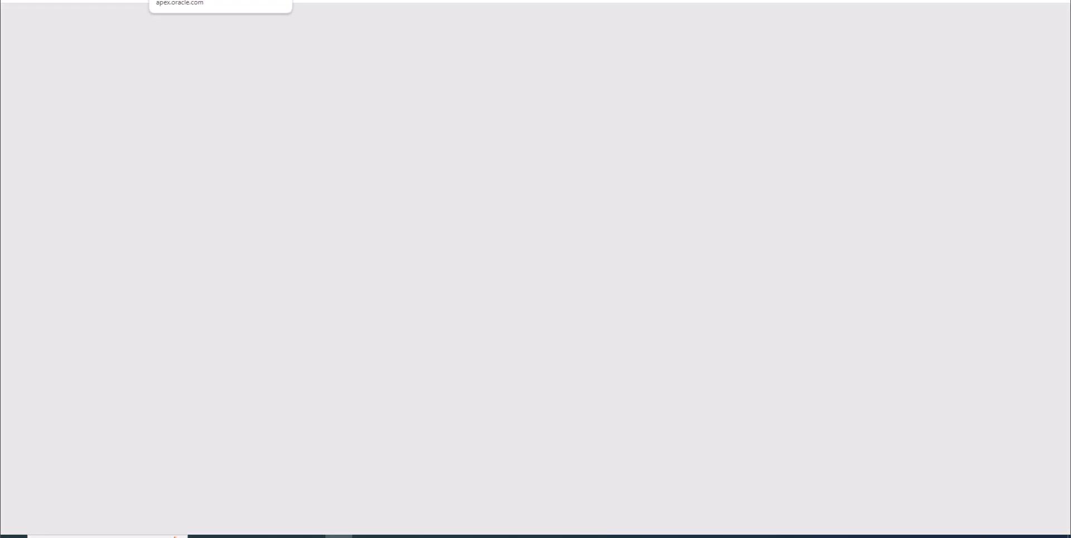
Sign in to the running APP_1 application with the saved username and the account password.
click(481, 276)
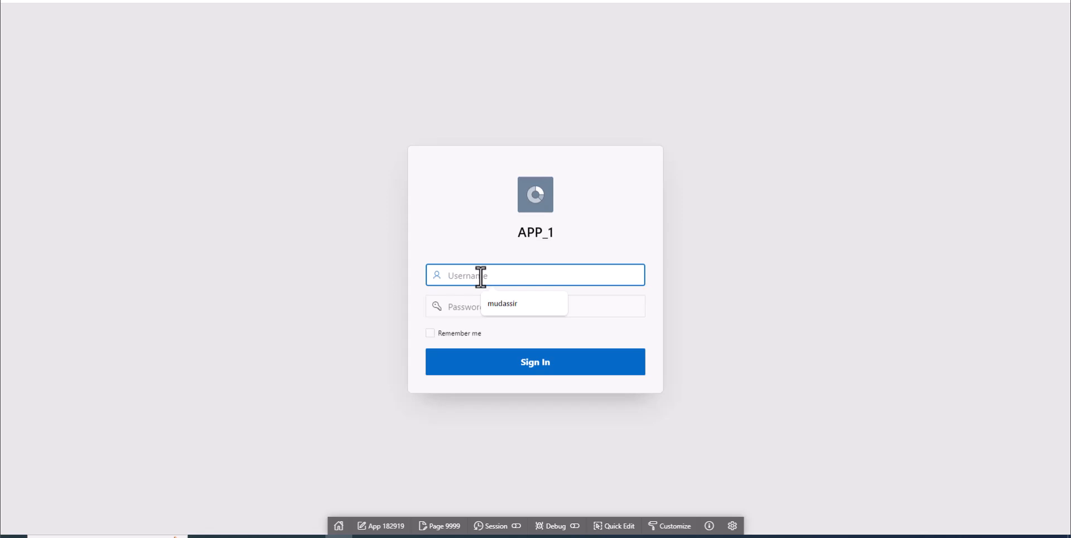
click(503, 303)
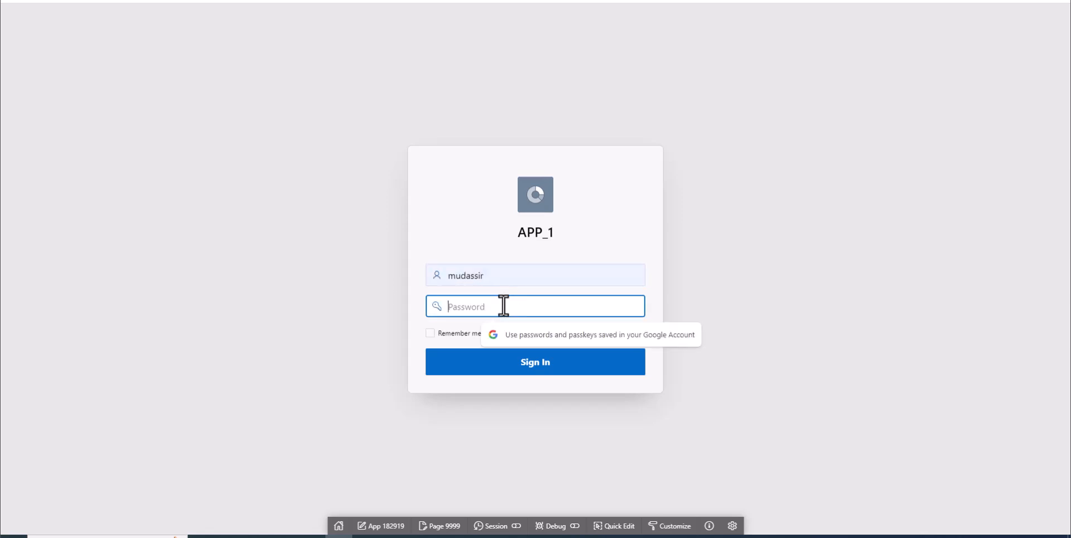
text(•••••••••)
key(Return)
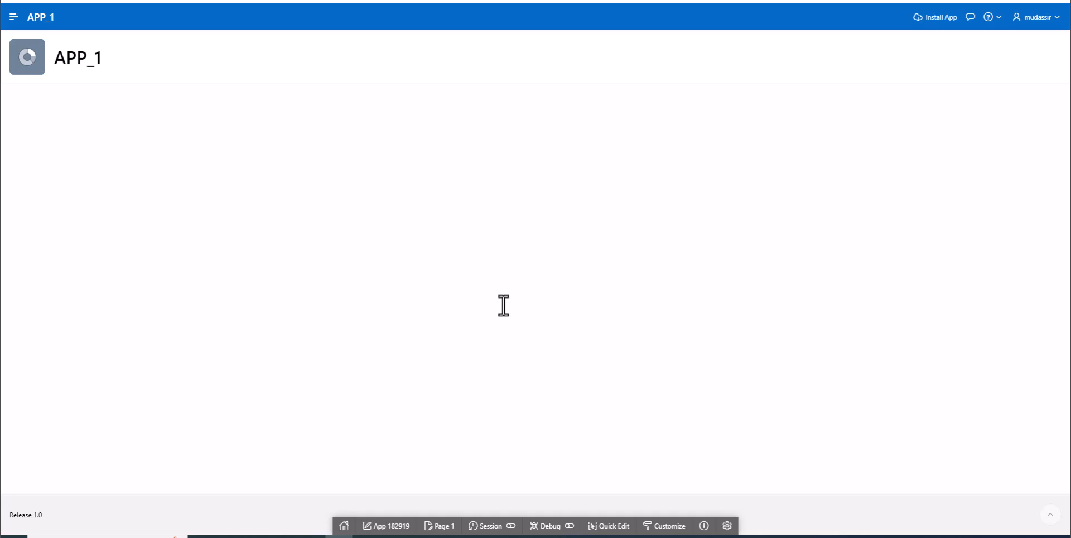
Expand the application's navigation and view My_Page_1 and My_Page_New_1.
click(14, 17)
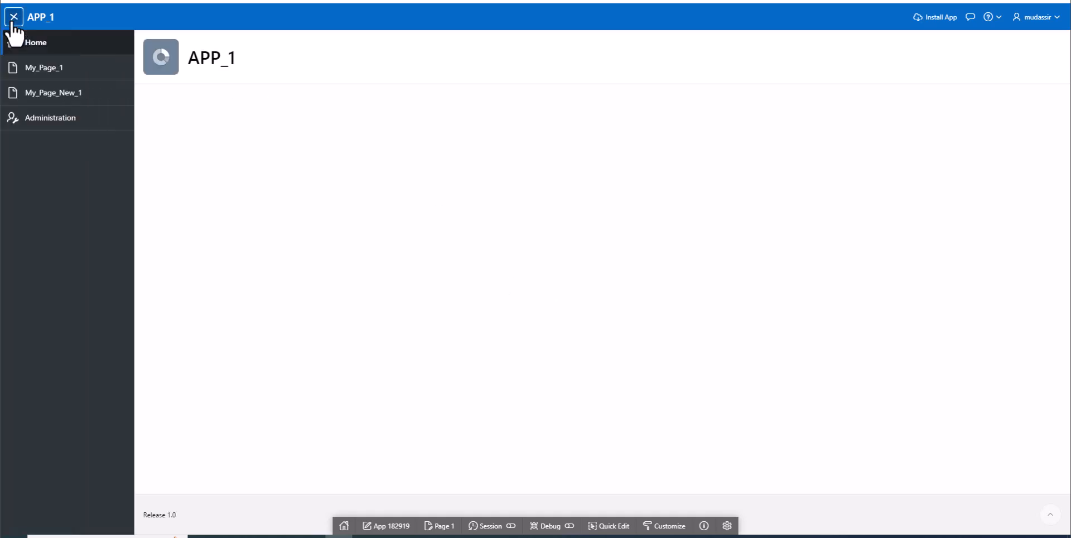
click(71, 77)
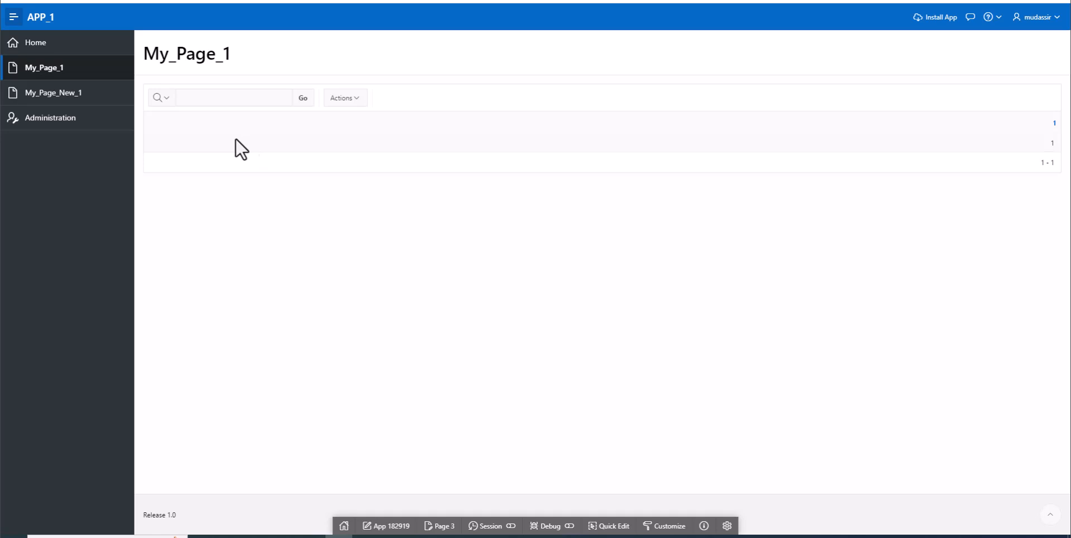
click(78, 97)
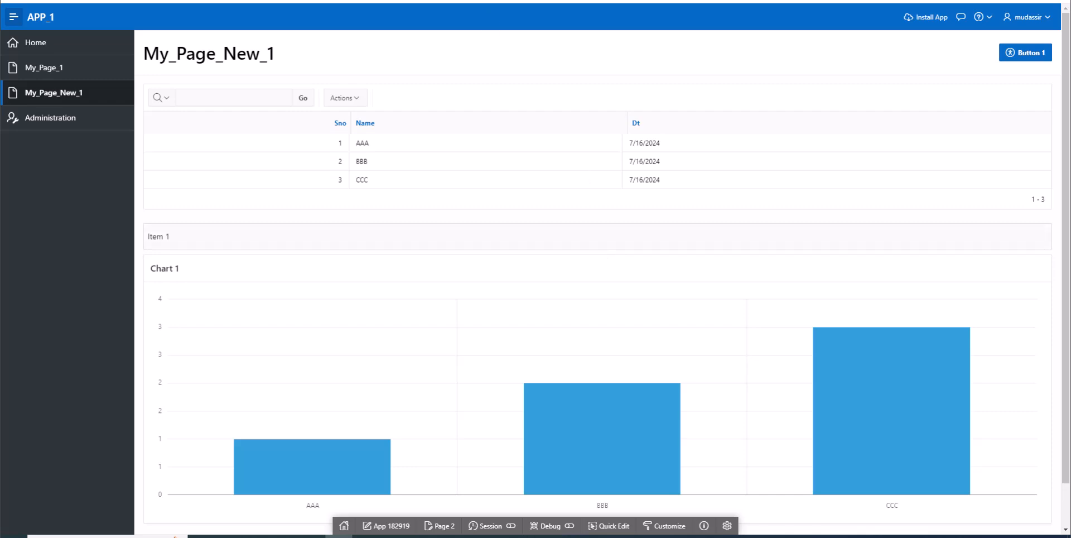
Return to APP_1 in the App Builder and start creating an Interactive Report page.
key(ctrl+shift+Tab)
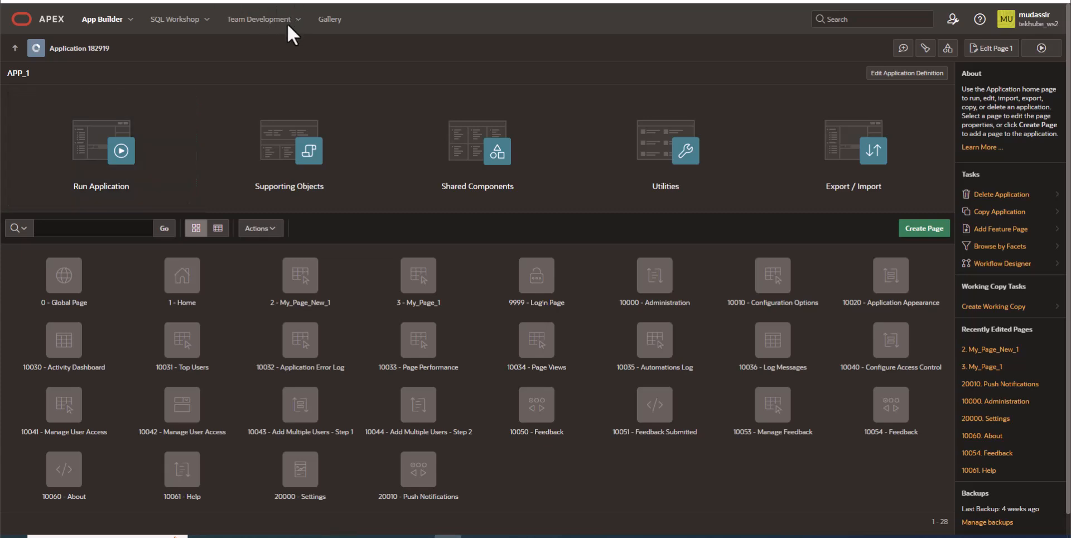
click(916, 234)
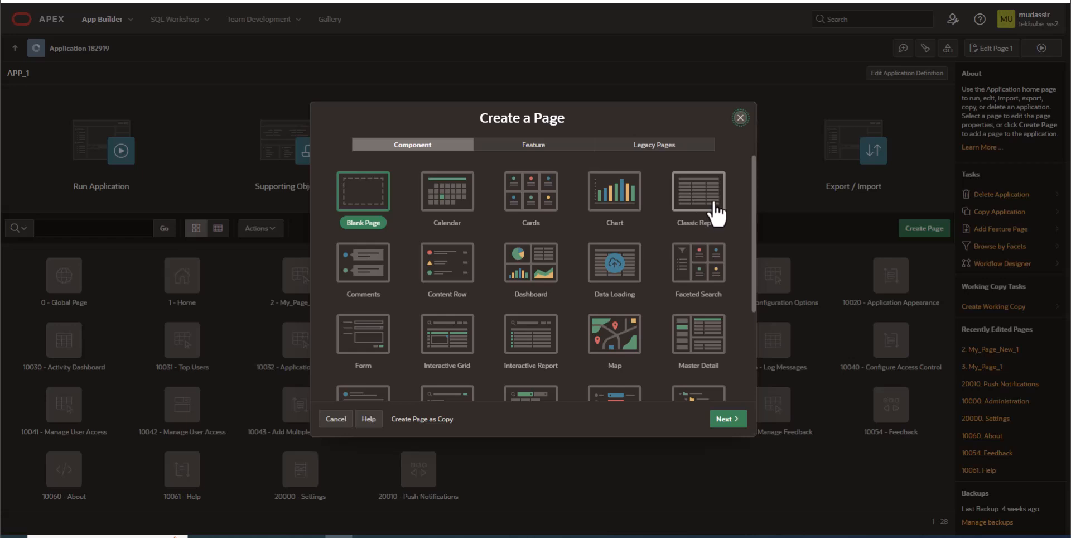
click(524, 353)
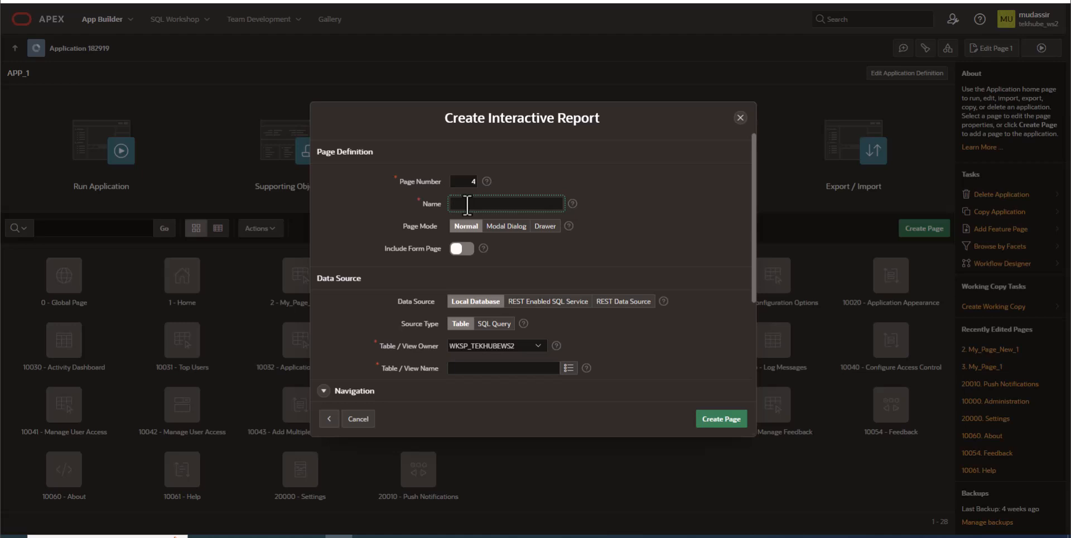
Name the report page Interactive_Report_1 and choose the EMP table as its data source.
text(Interactive_Report_1)
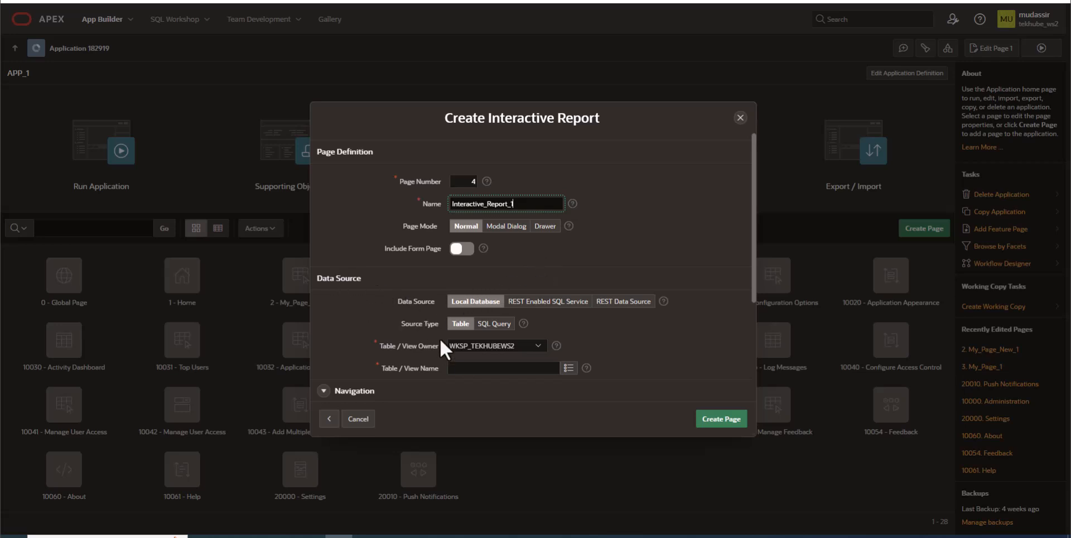
click(565, 370)
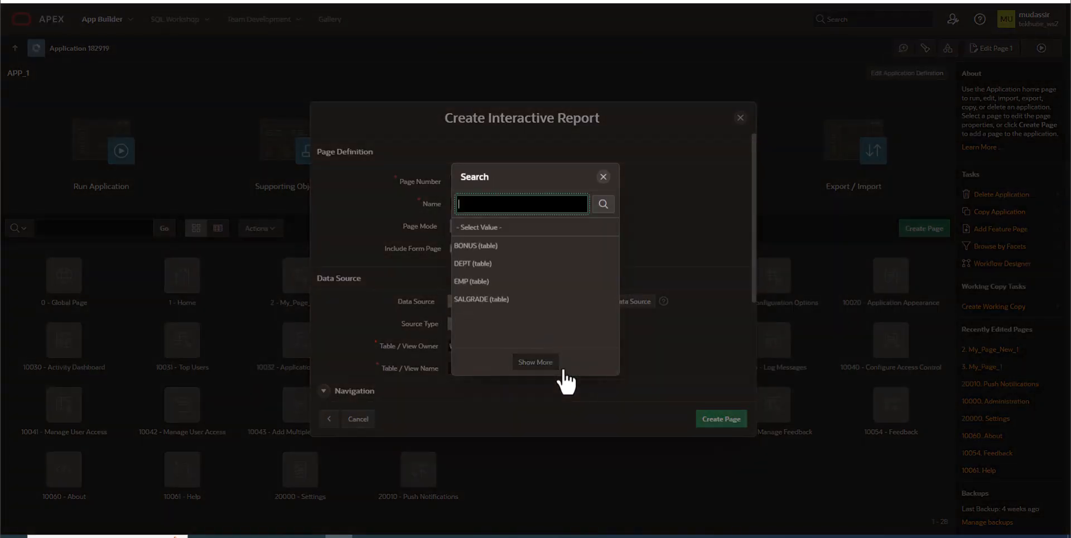
click(470, 282)
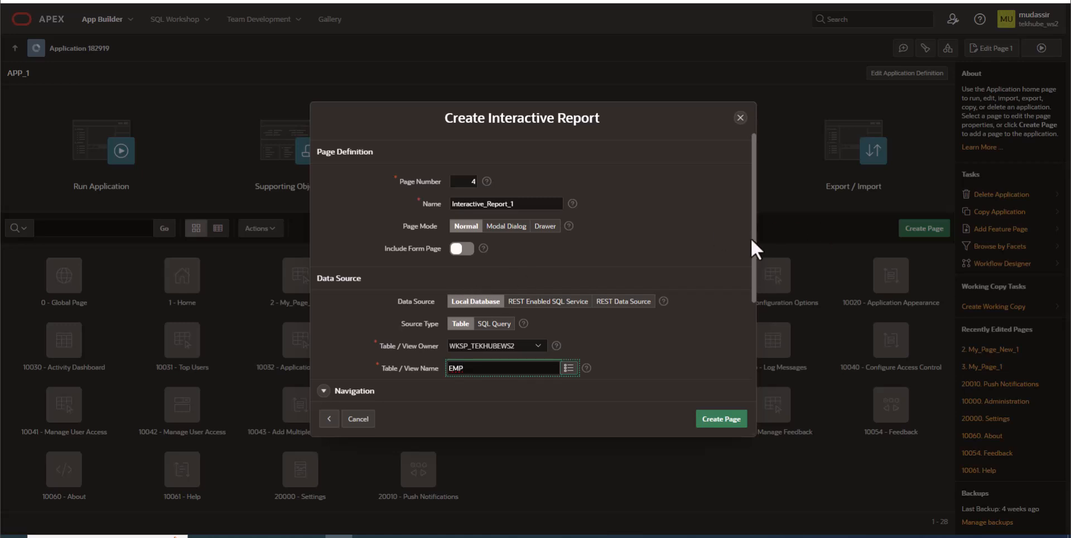
Set the page's breadcrumb parent entry to Home (Page 1).
drag(752, 239, 754, 254)
drag(757, 297, 757, 345)
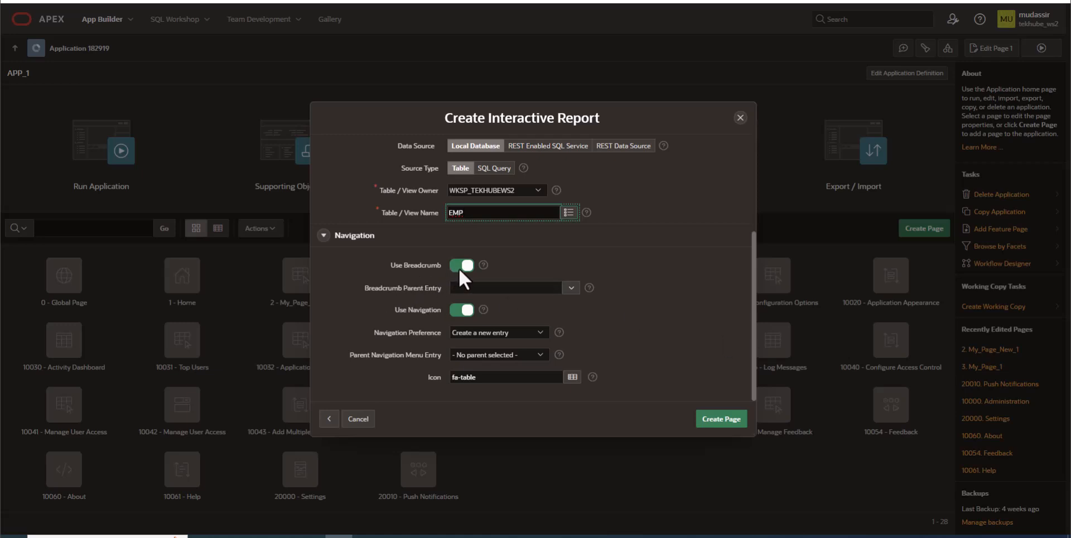
click(571, 288)
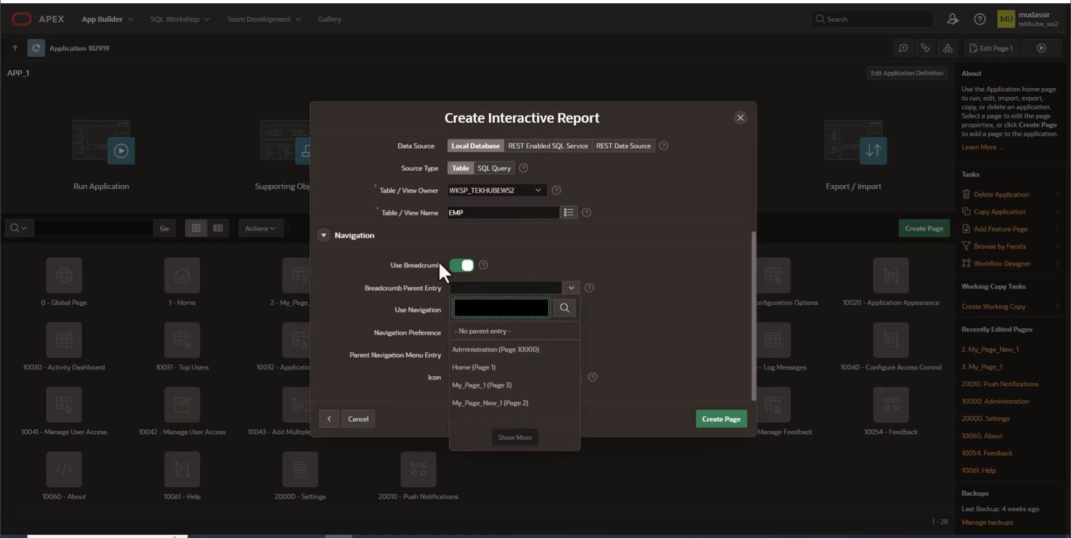
click(484, 368)
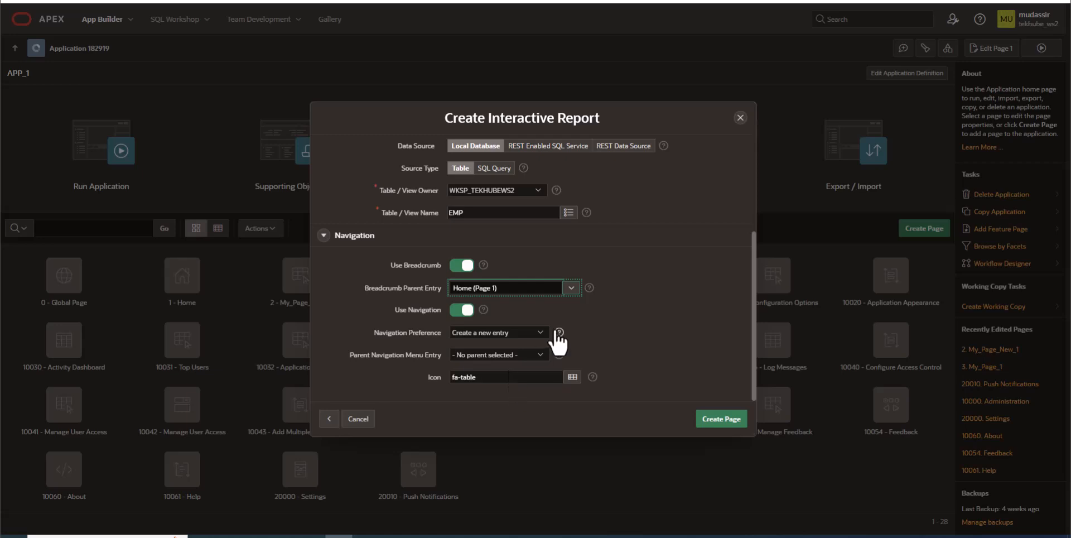
Look through the options for the navigation preference, parent navigation menu entry and icon without changing them.
click(540, 330)
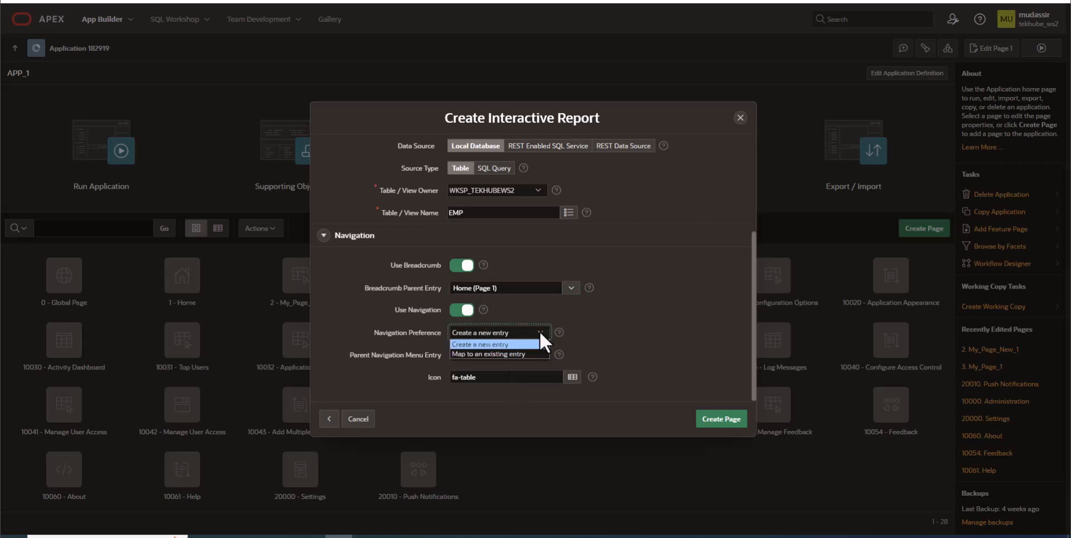
click(540, 330)
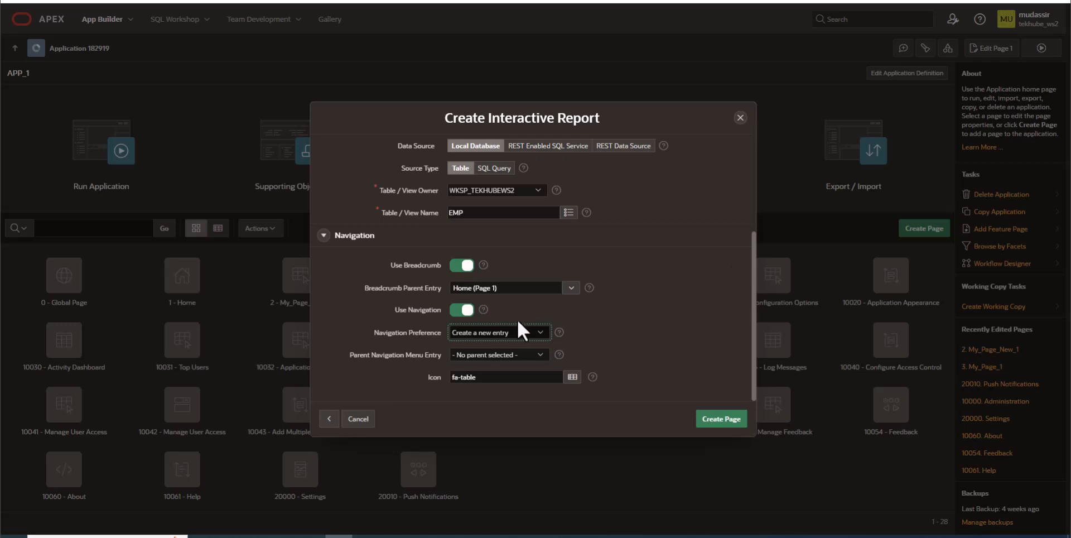
click(536, 355)
click(536, 356)
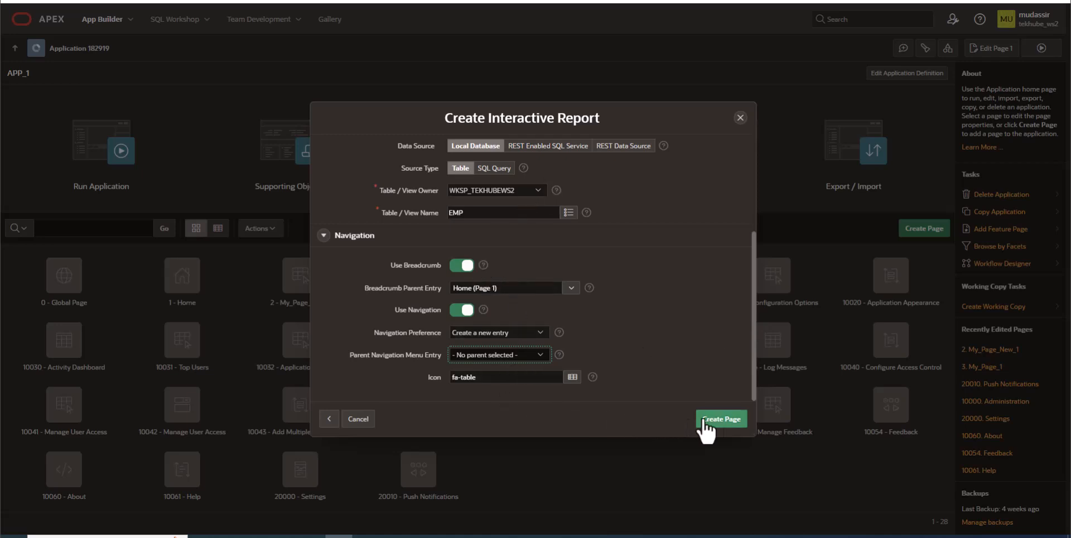
click(572, 377)
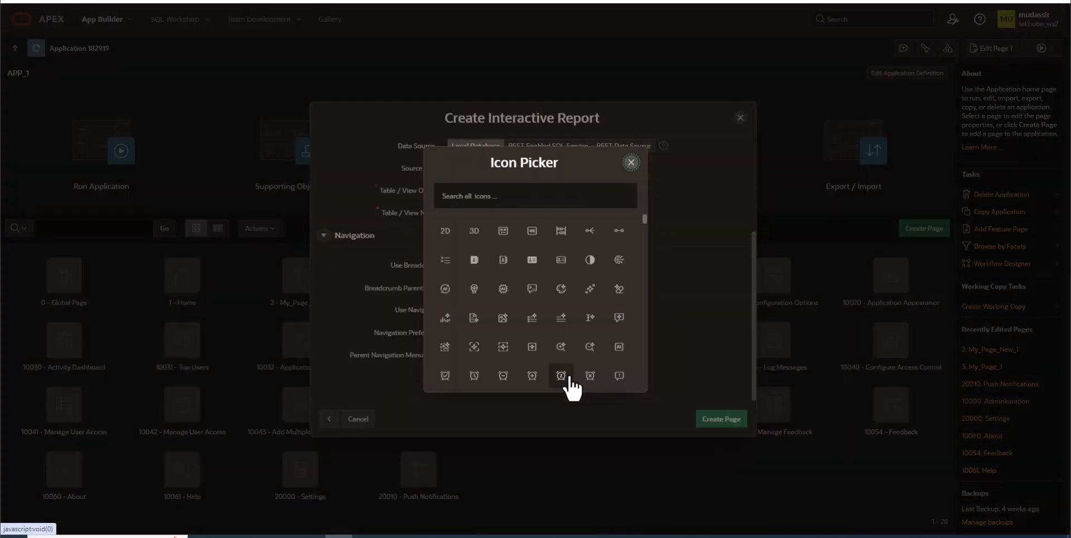
click(631, 162)
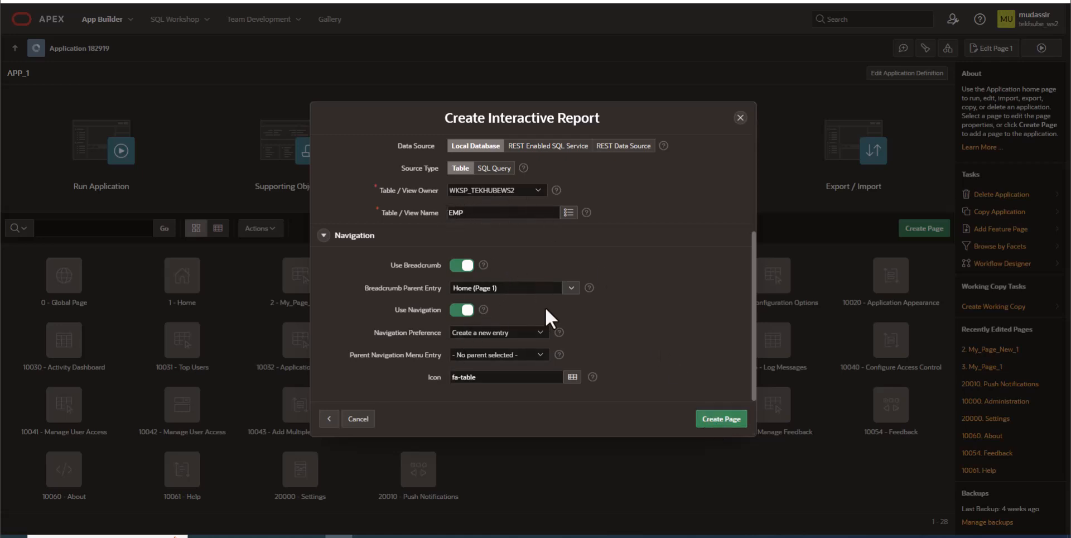
Create the interactive report page and reload the running application.
click(720, 423)
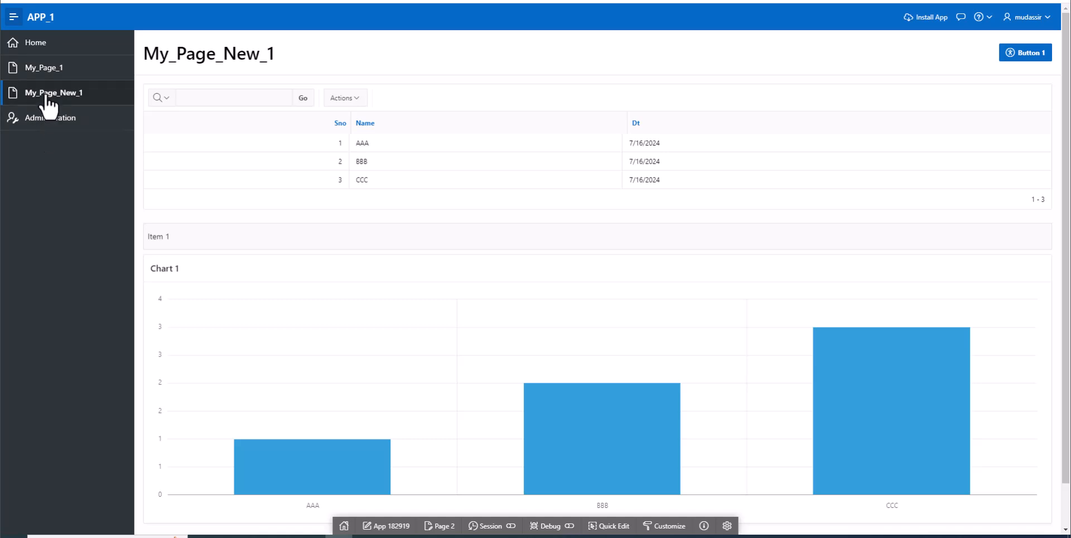
right_click(56, 195)
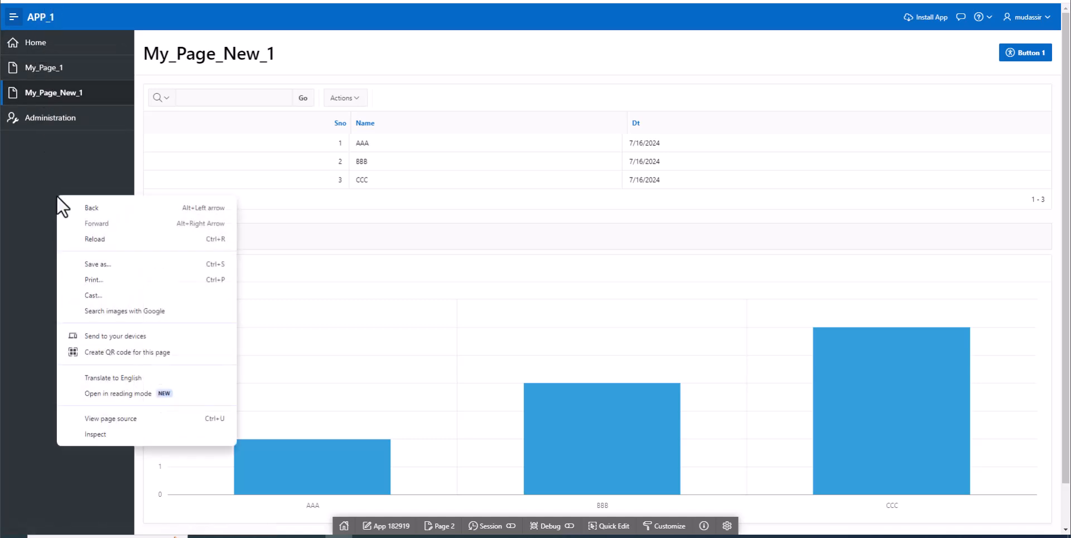
click(109, 232)
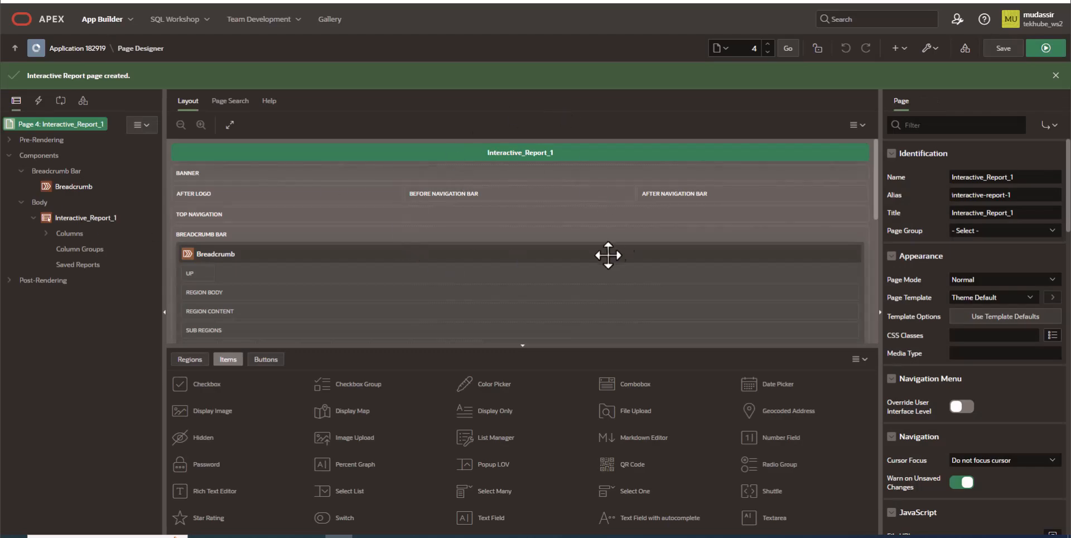
Run the Interactive_Report_1 page and examine the report's title and row range.
click(1041, 51)
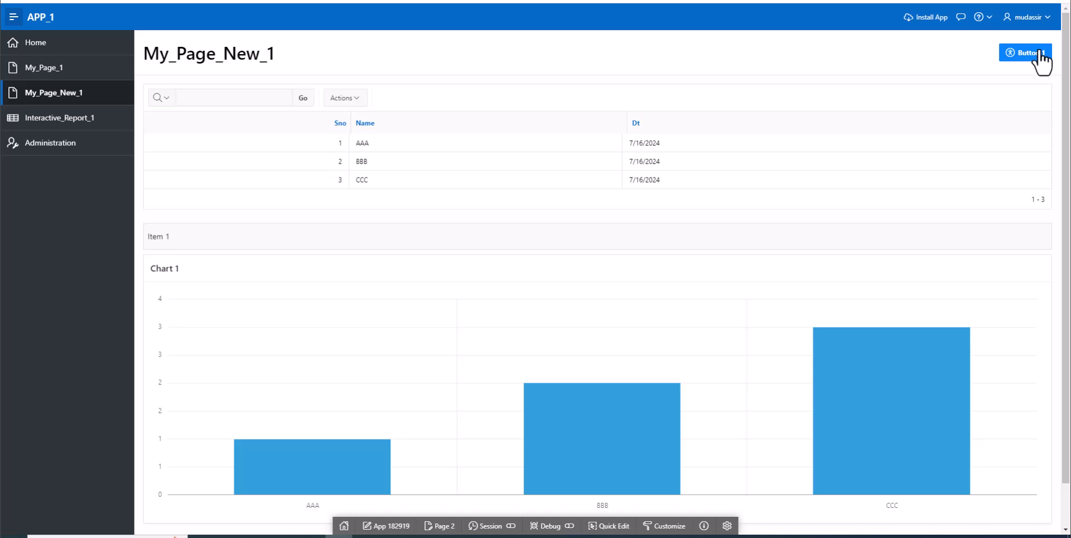
click(1039, 53)
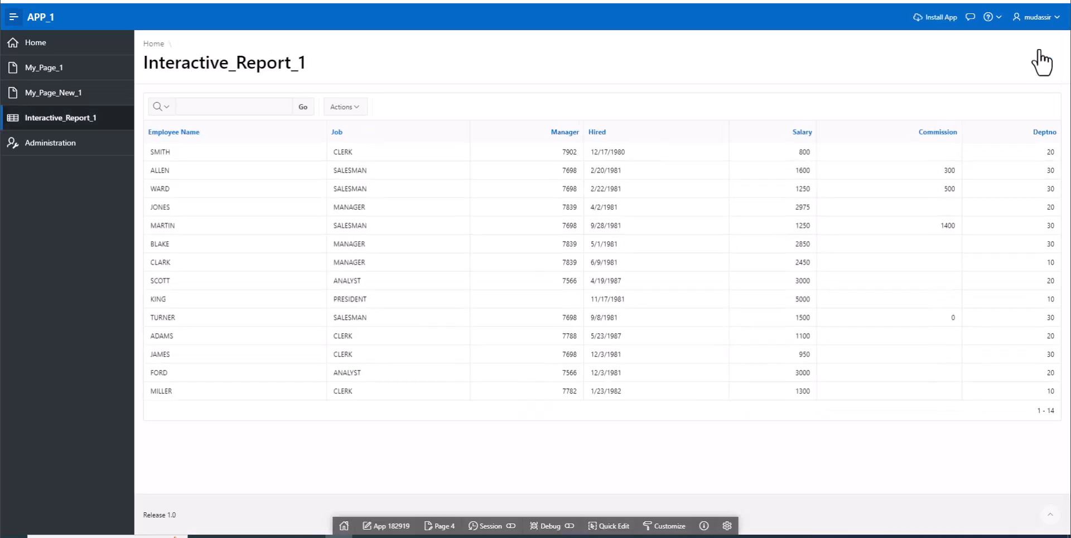
drag(140, 62, 312, 71)
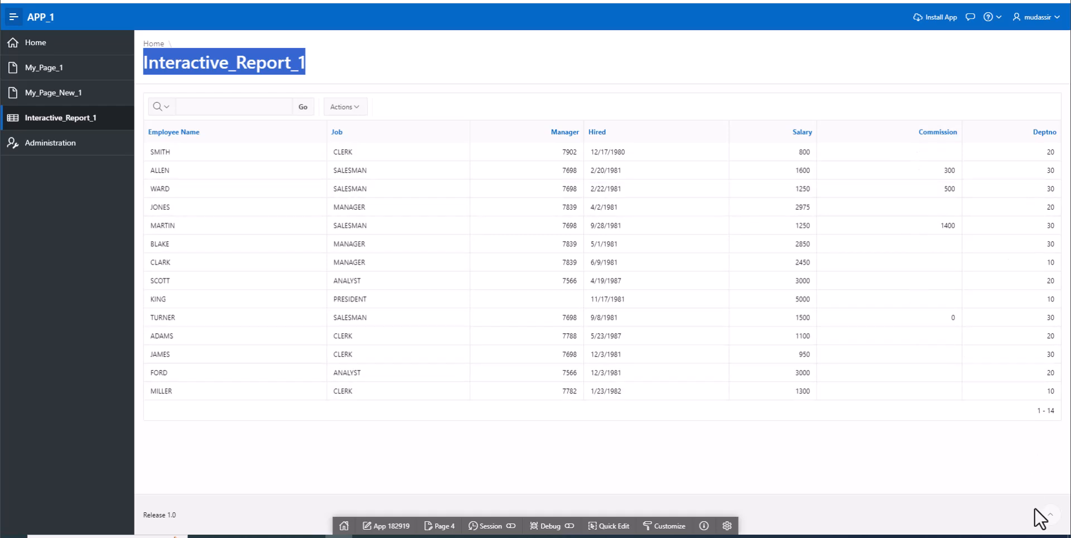
drag(1036, 414, 1058, 414)
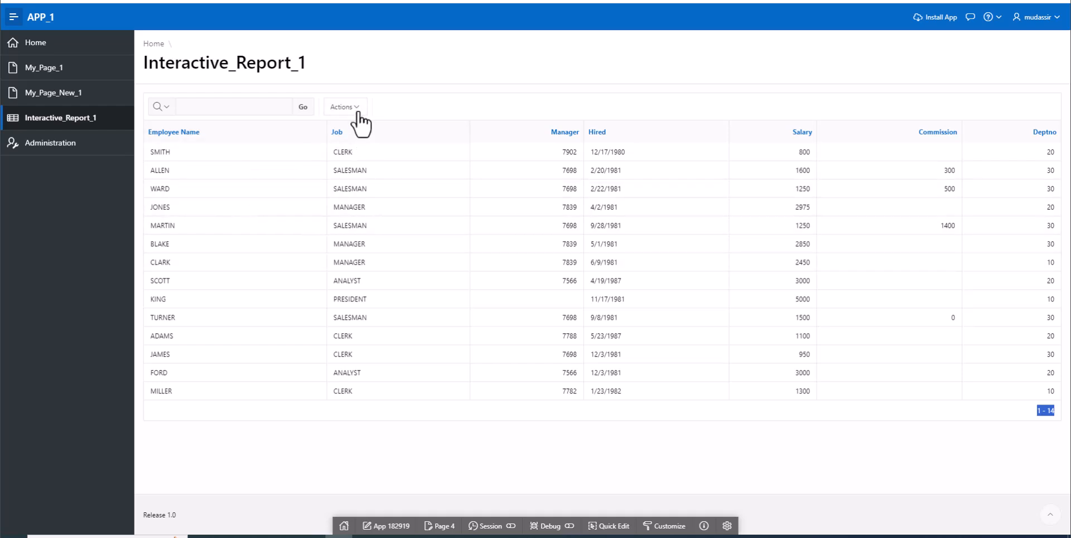
Filter the report by searching only the Employee Name column for the president's surname.
click(259, 106)
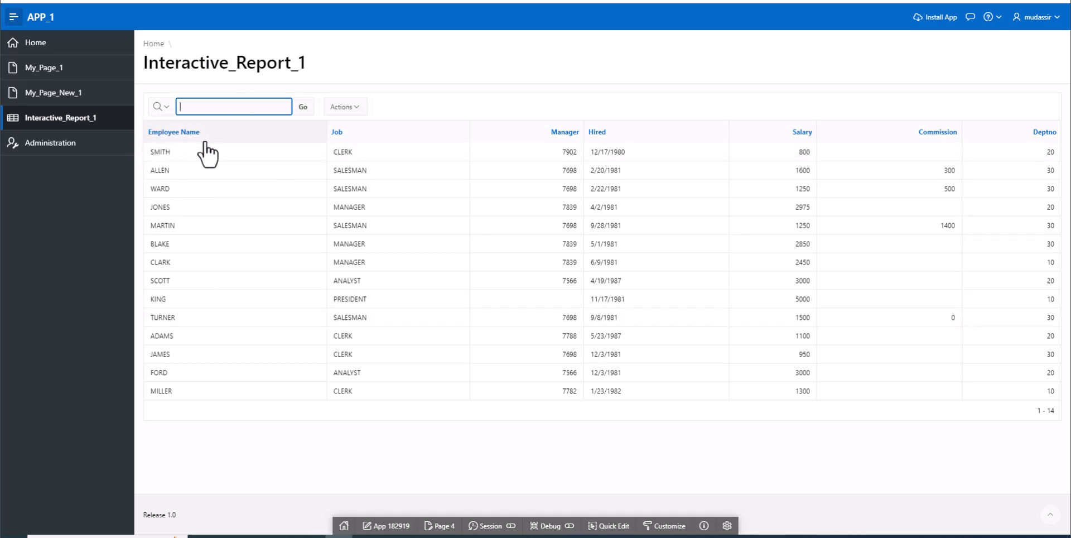
click(165, 105)
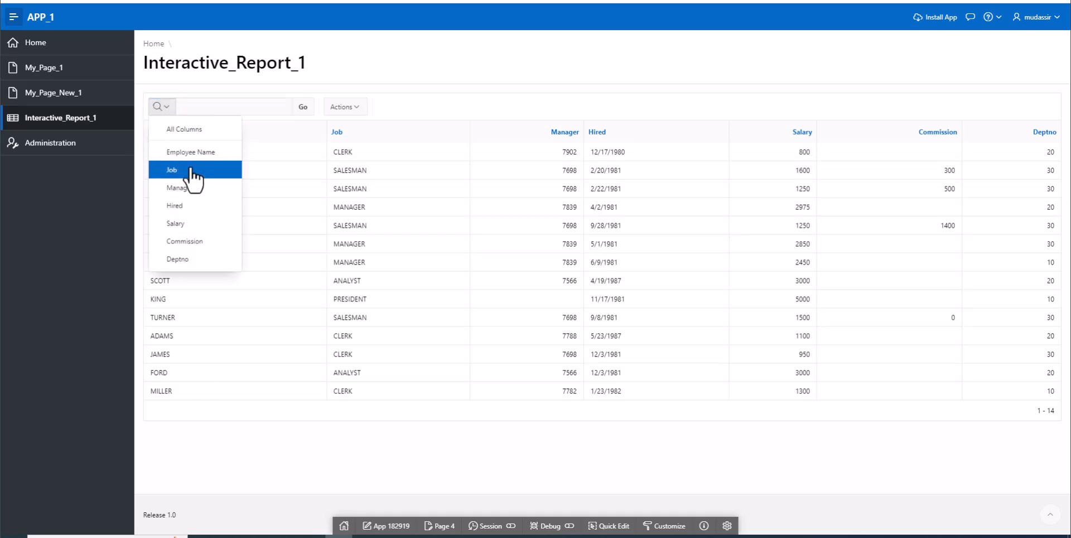
click(204, 153)
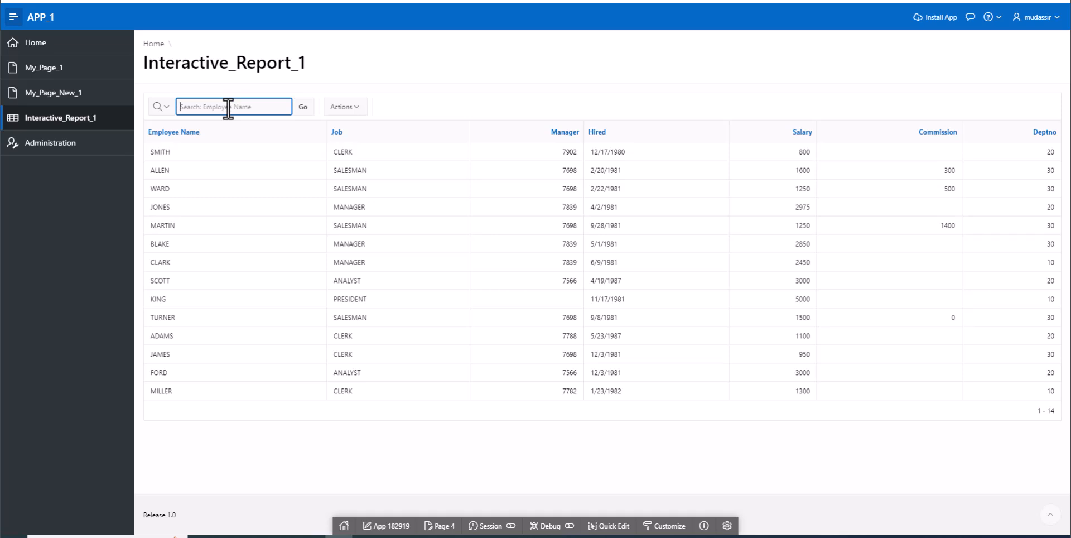
text(king)
key(Return)
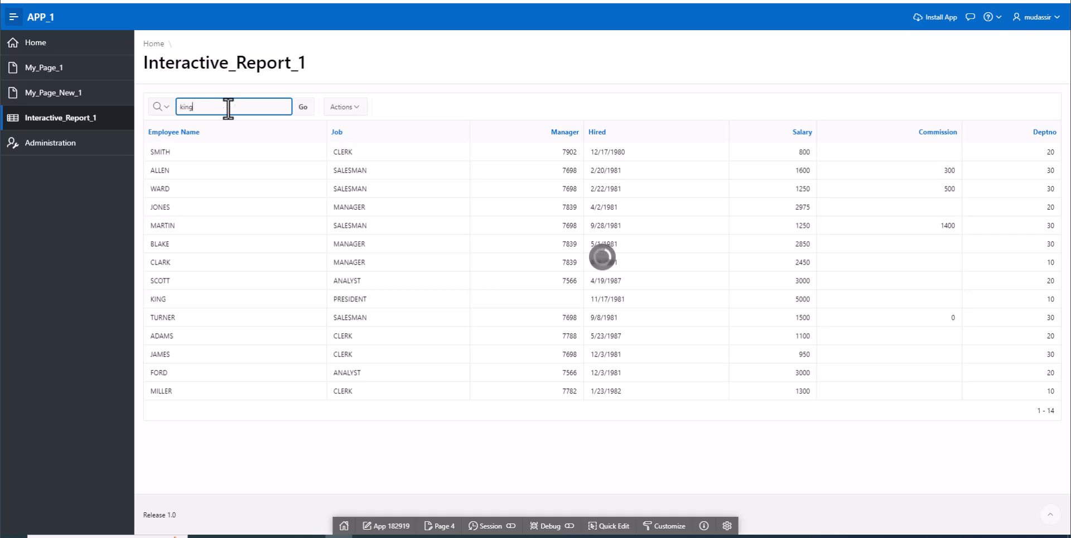
click(304, 107)
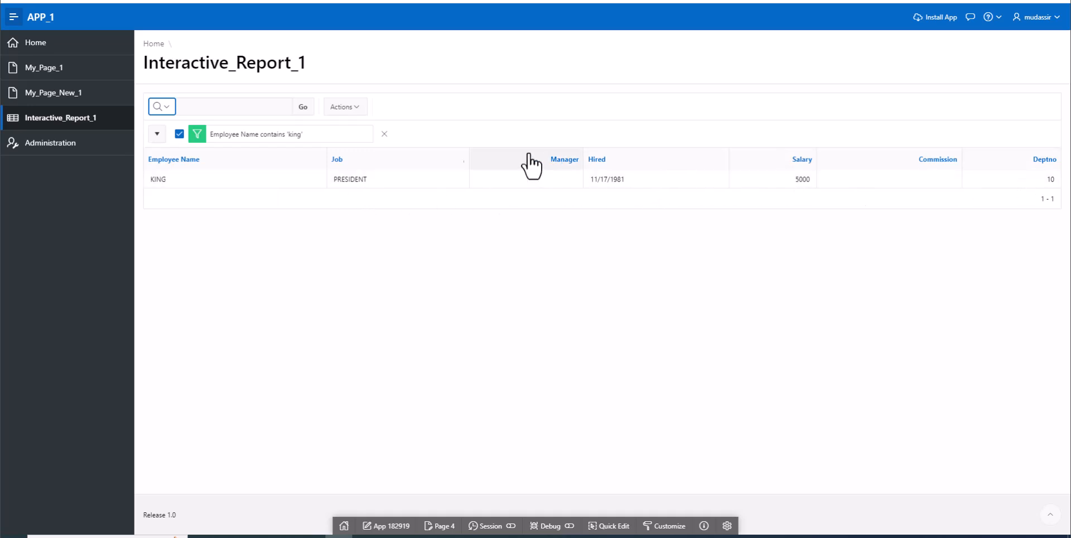
Disable and remove the Employee Name filter, and search all columns of the report for "clerk".
click(179, 134)
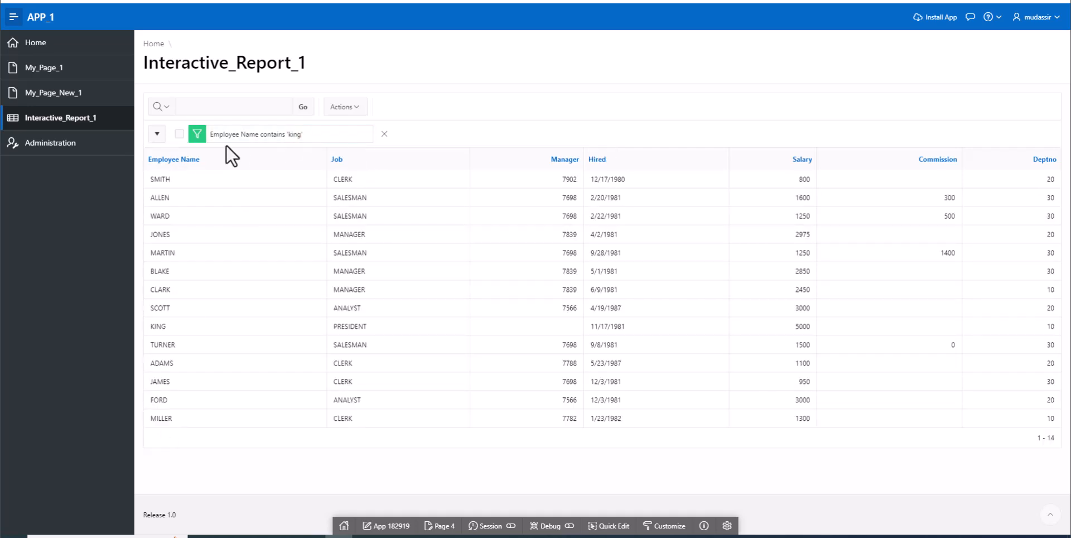
click(384, 134)
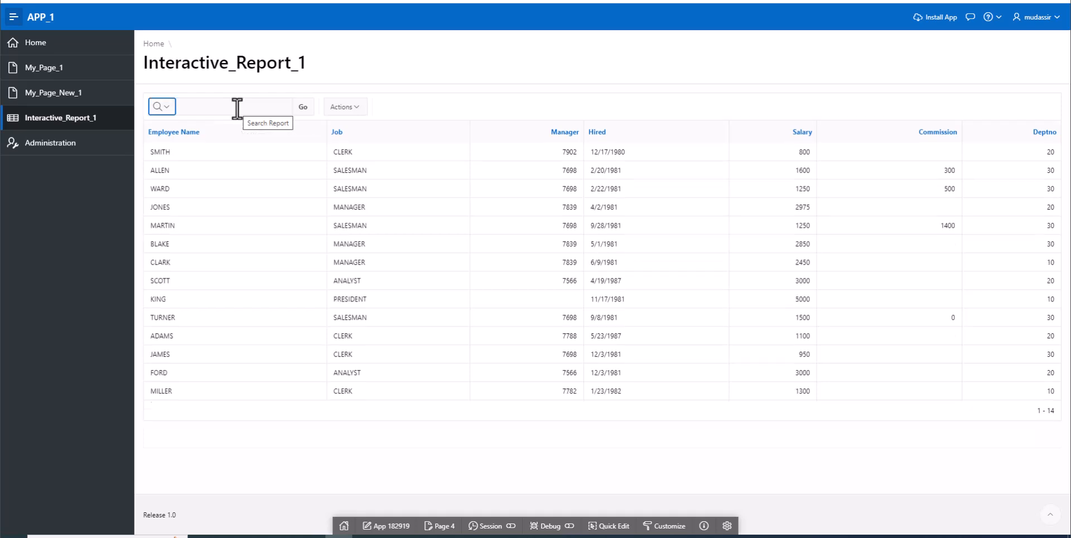
click(169, 109)
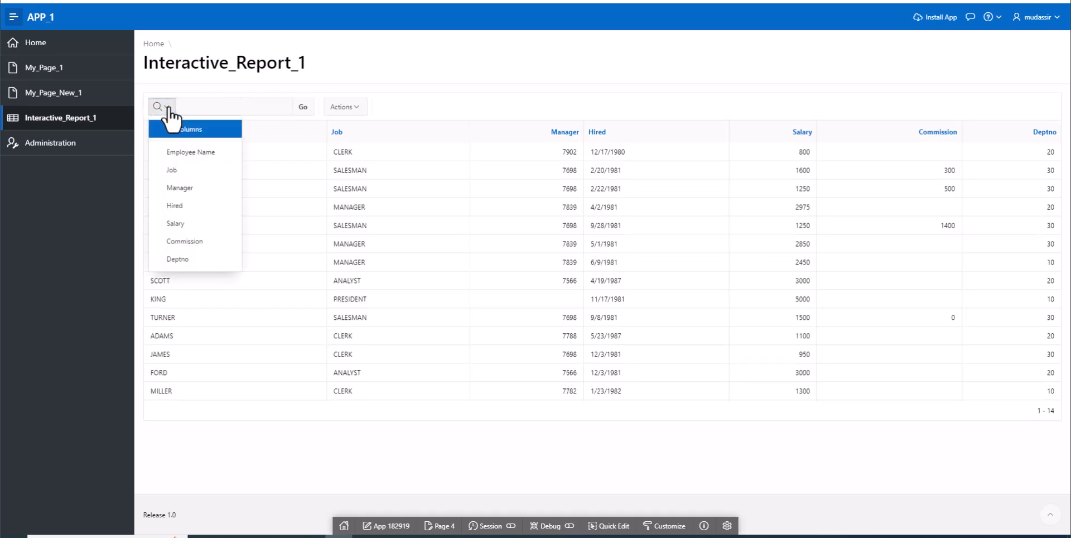
click(204, 106)
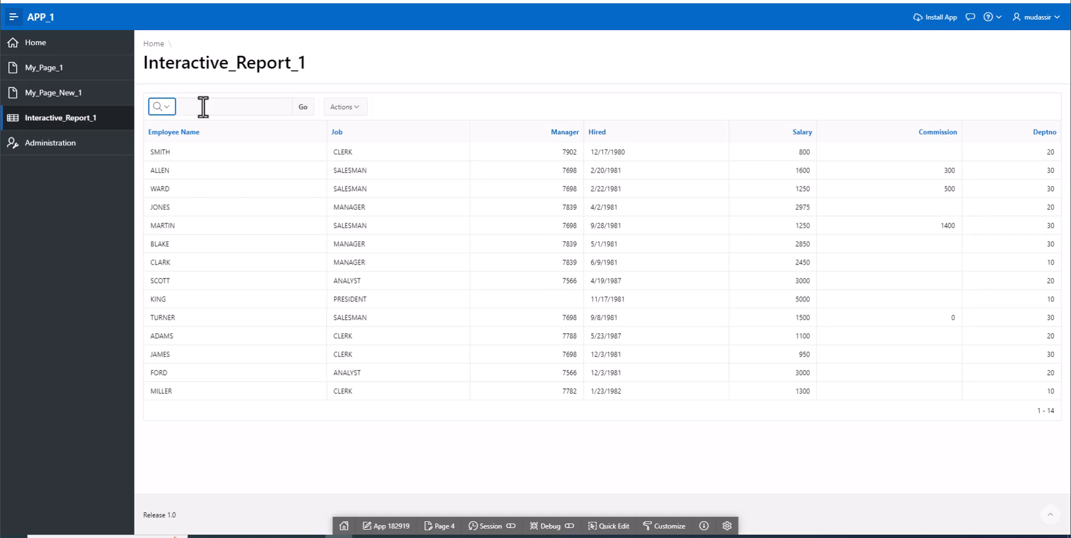
click(204, 107)
text(clerk)
click(303, 108)
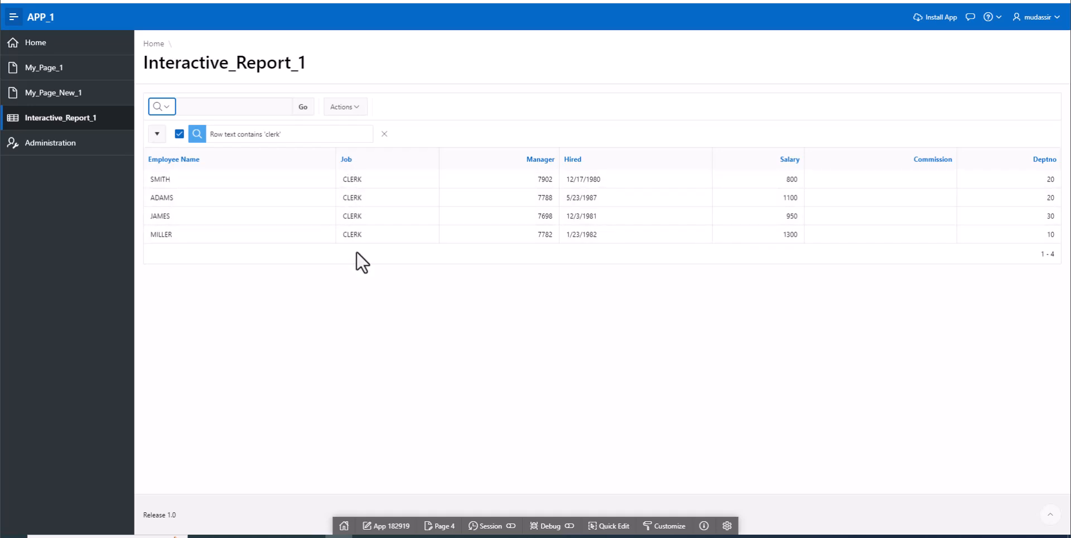
Disable the "clerk" row text filter and search all columns of the report for "man".
click(179, 135)
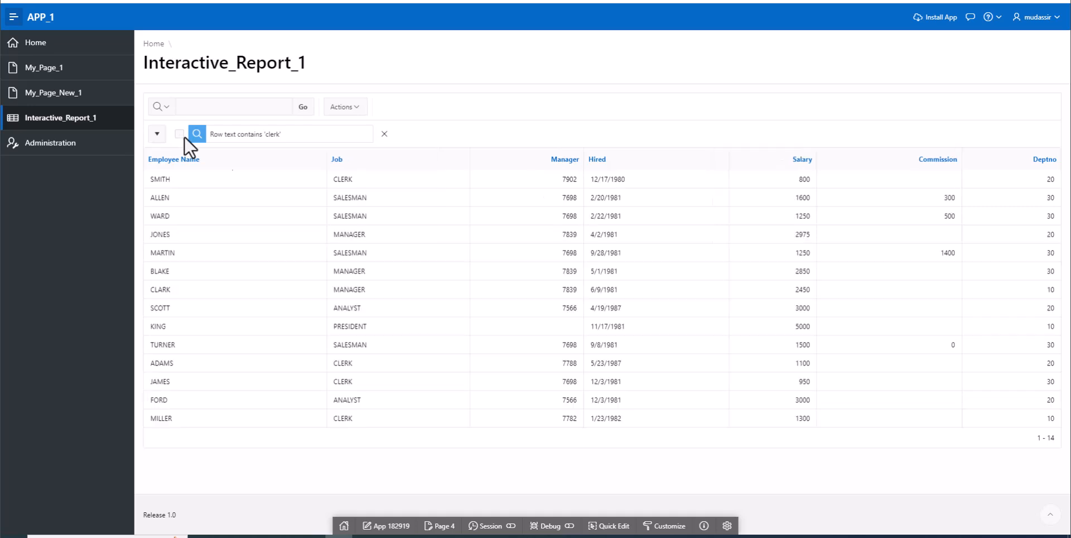
click(261, 106)
text(man)
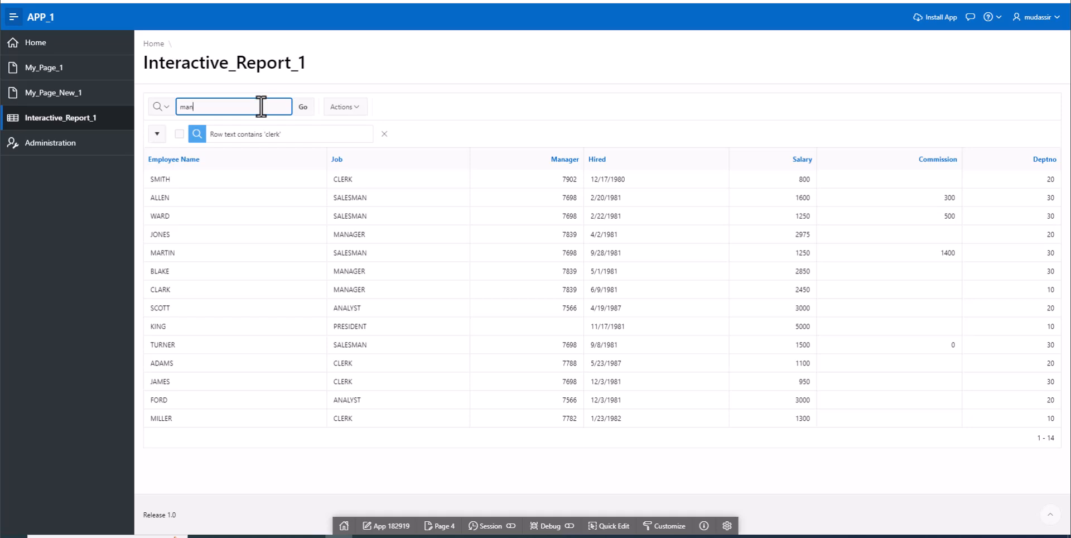
key(Return)
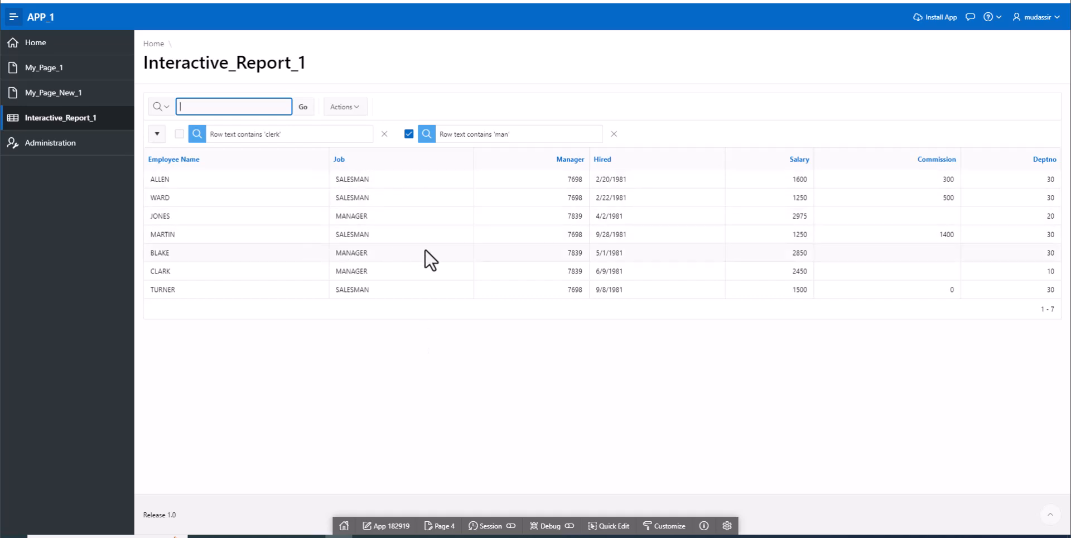
Remove both the "man" and "clerk" row text filters from the report.
click(613, 135)
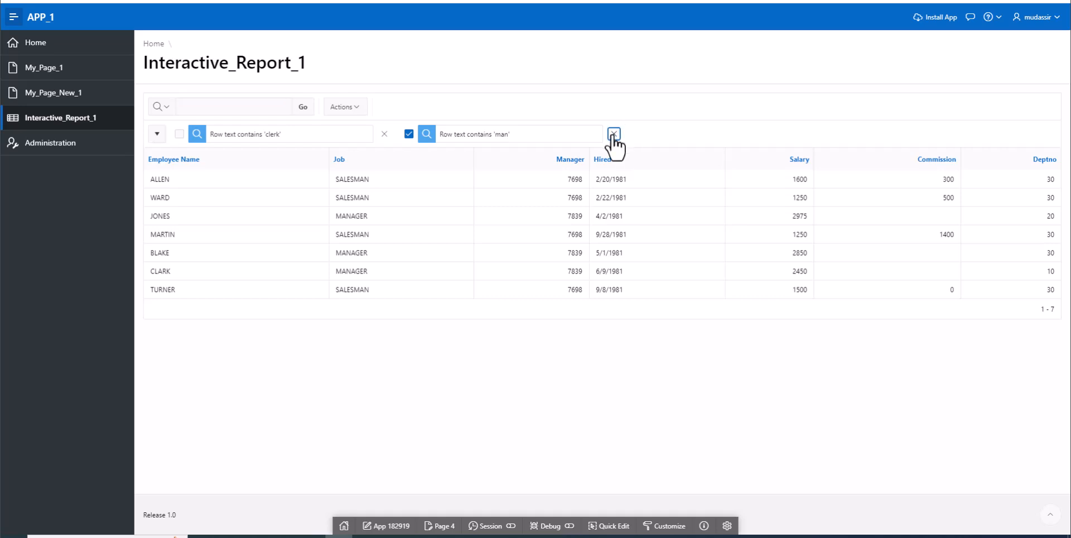
click(384, 136)
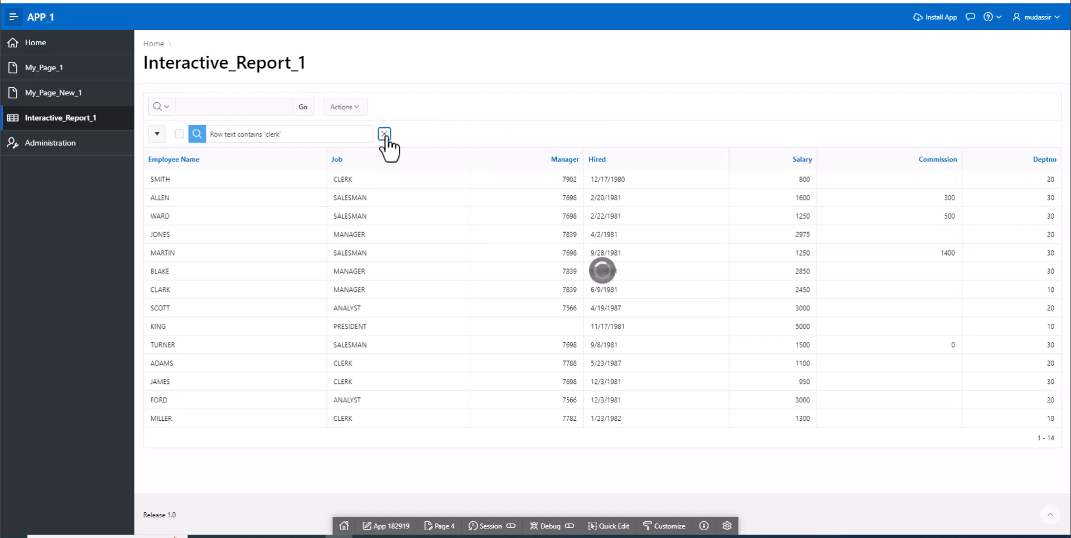